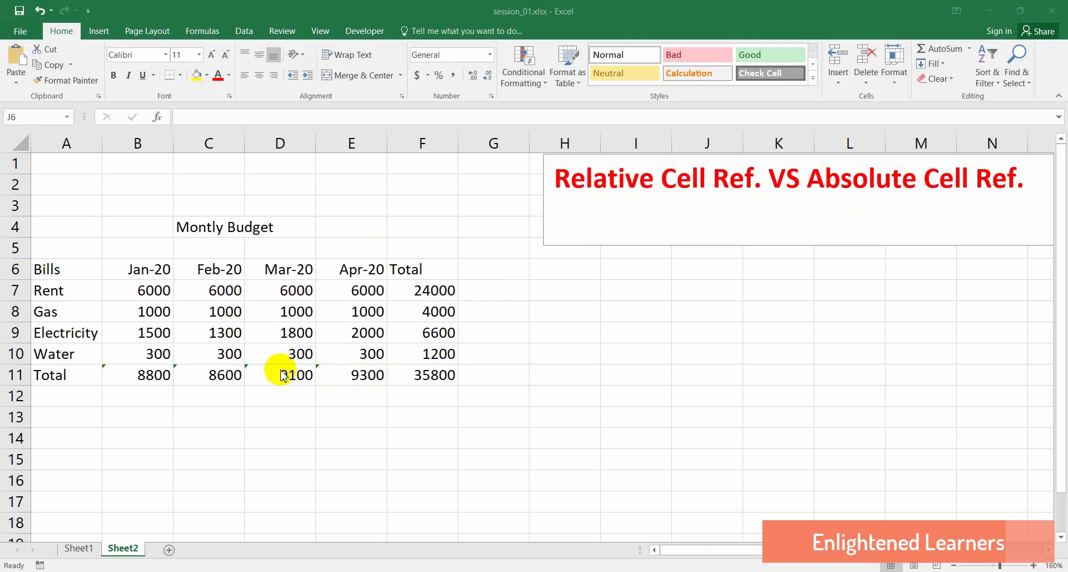
# Clear the totals in cells C11 through F11 of the budget table.
pyautogui.click(419, 373)
pyautogui.hotkey('shift', 'Left')
pyautogui.hotkey('shift', 'Left')
pyautogui.hotkey('shift', 'Left')
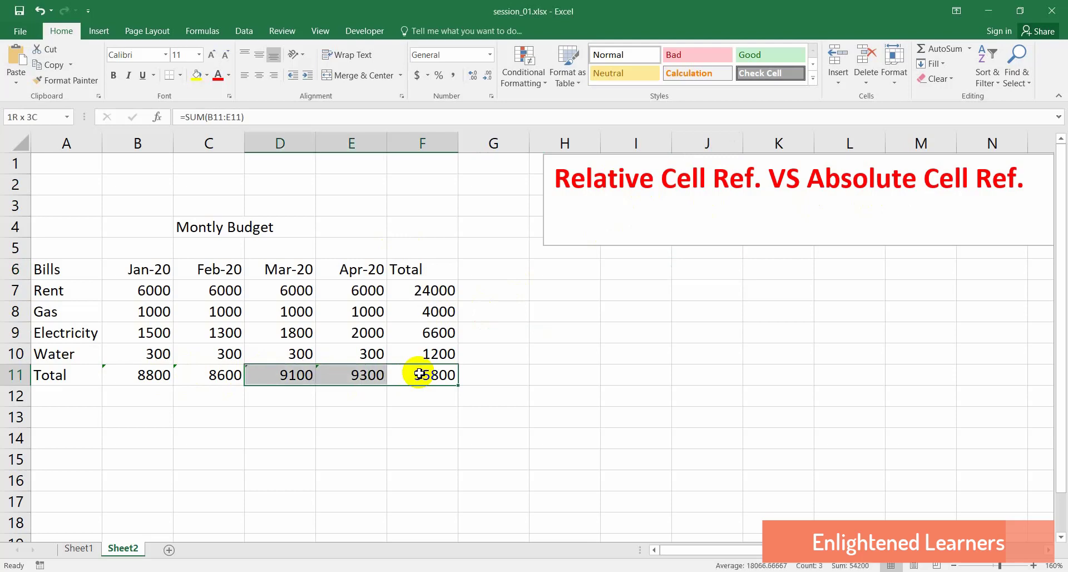
pyautogui.press('Delete')
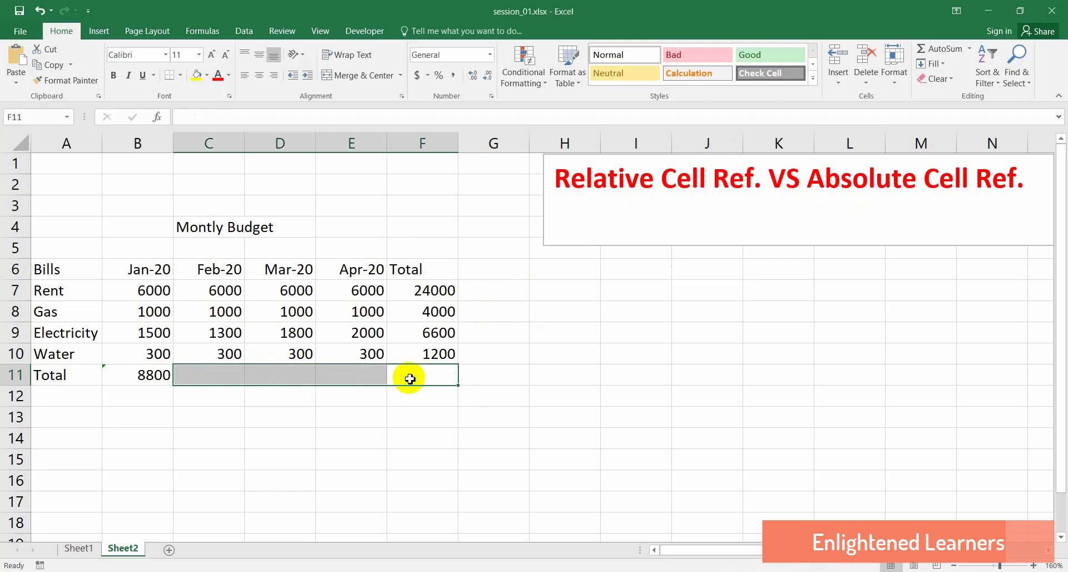
pyautogui.click(294, 439)
# Copy the January total formula from B11 into C11 with the fill handle and compare the two cells' formulas.
pyautogui.click(149, 377)
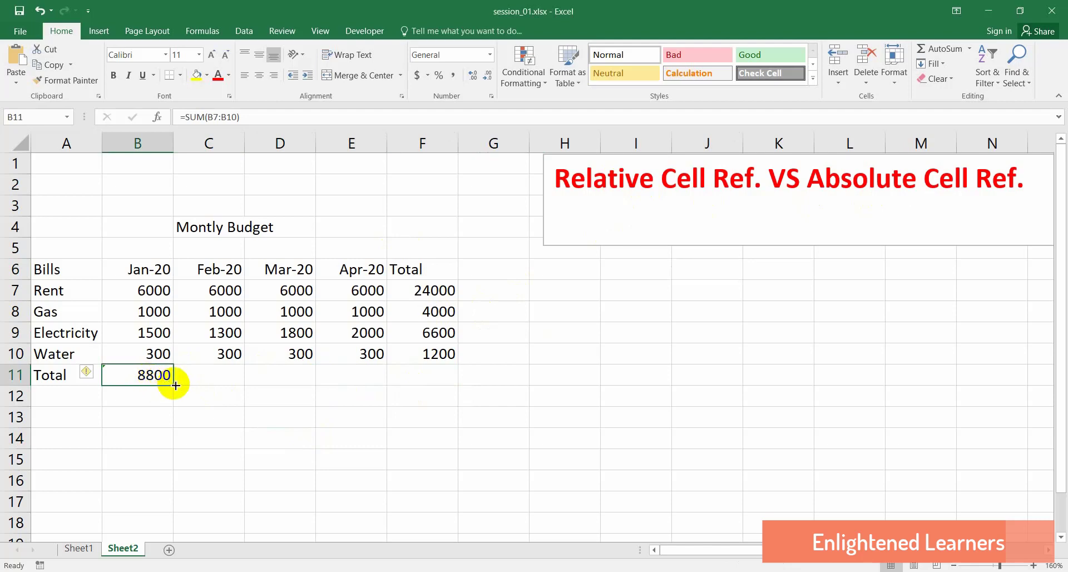
pyautogui.moveTo(176, 385); pyautogui.dragTo(235, 382)
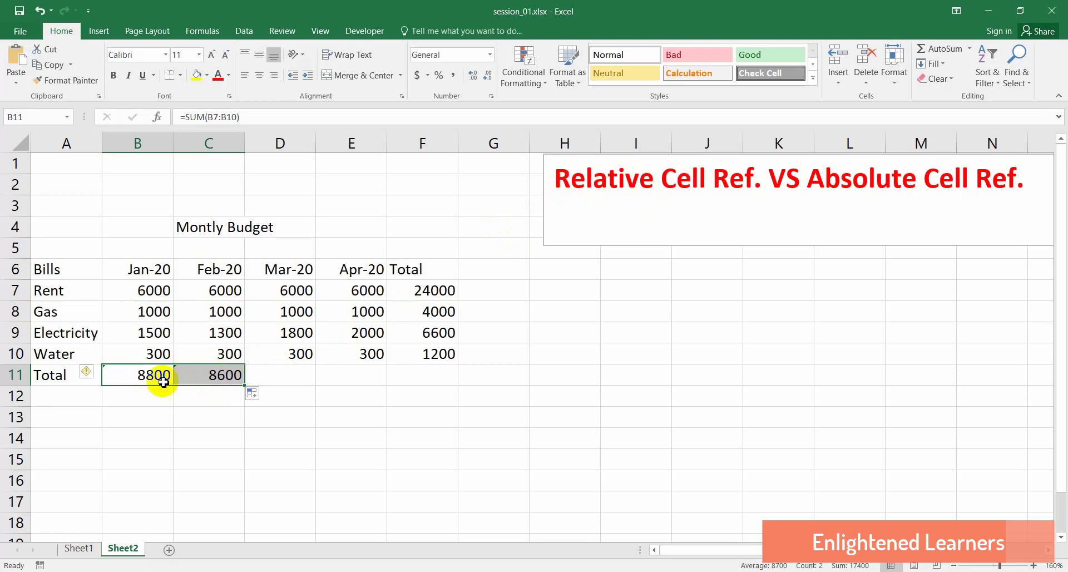
pyautogui.click(145, 377)
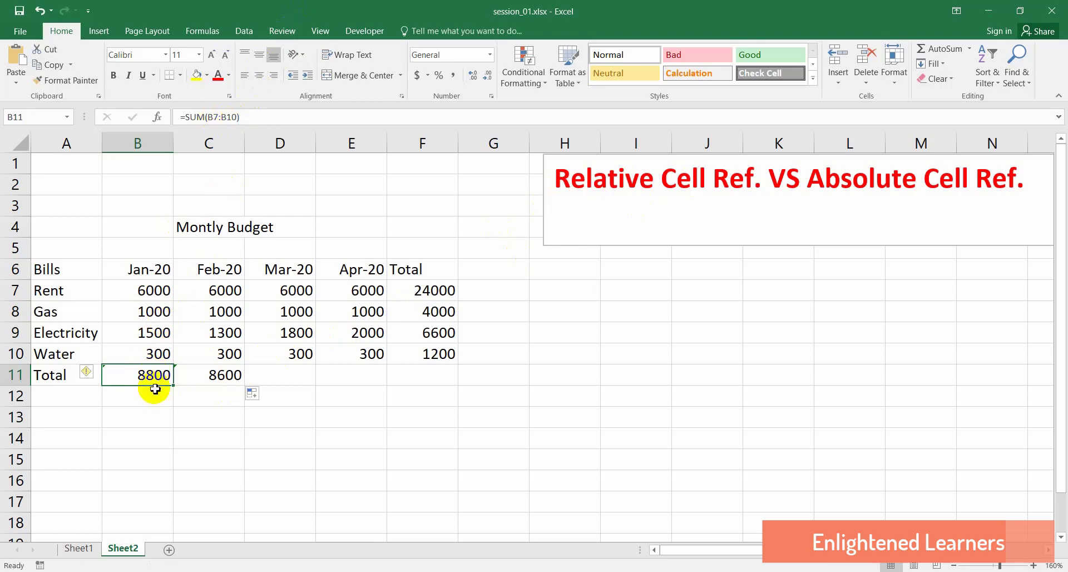
pyautogui.click(225, 378)
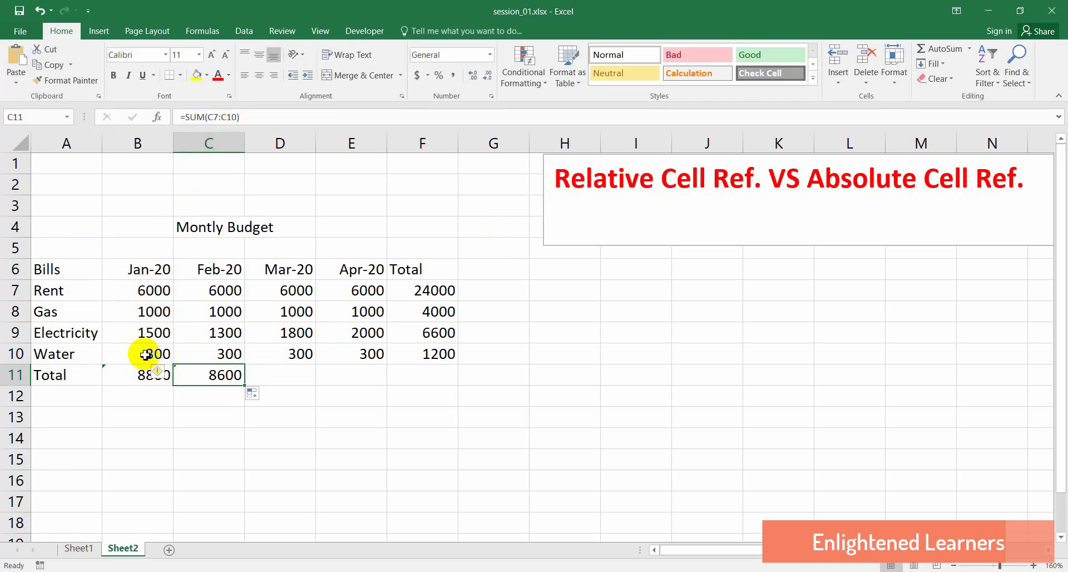
pyautogui.click(146, 376)
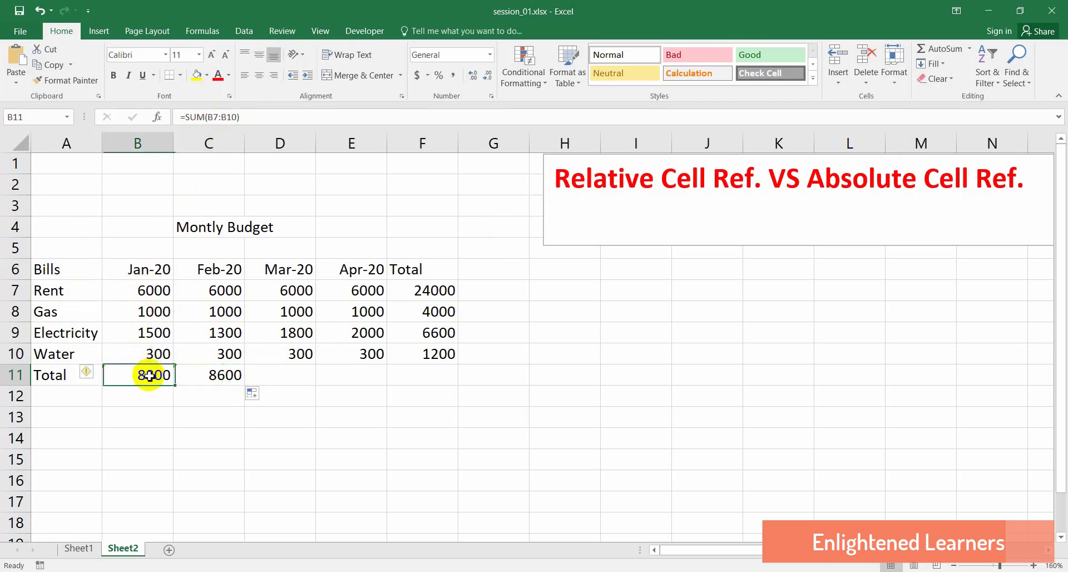
pyautogui.click(229, 378)
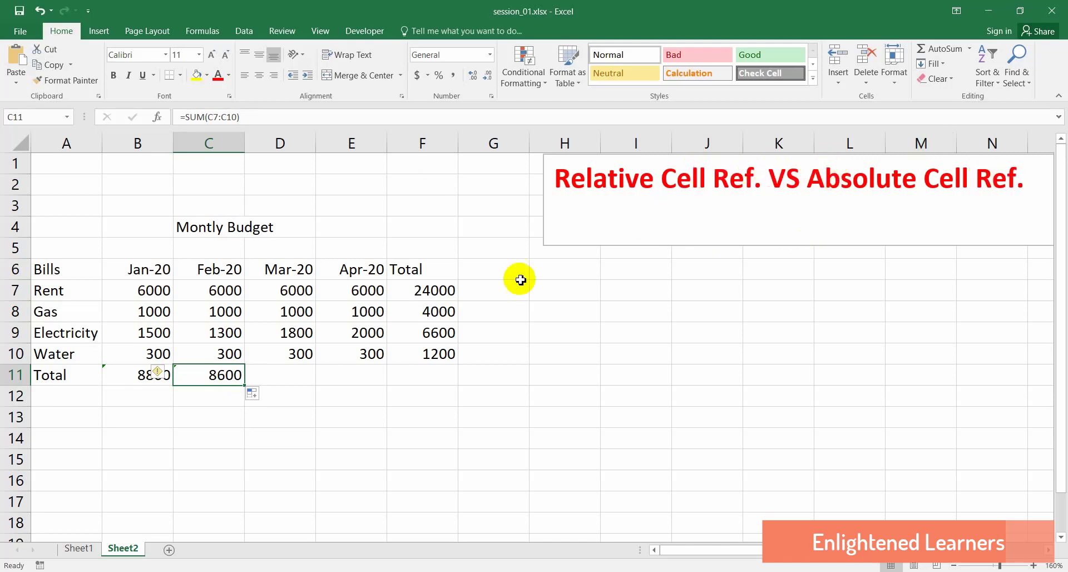
# Fill the February total formula from C11 across through F11.
pyautogui.click(285, 377)
pyautogui.click(233, 379)
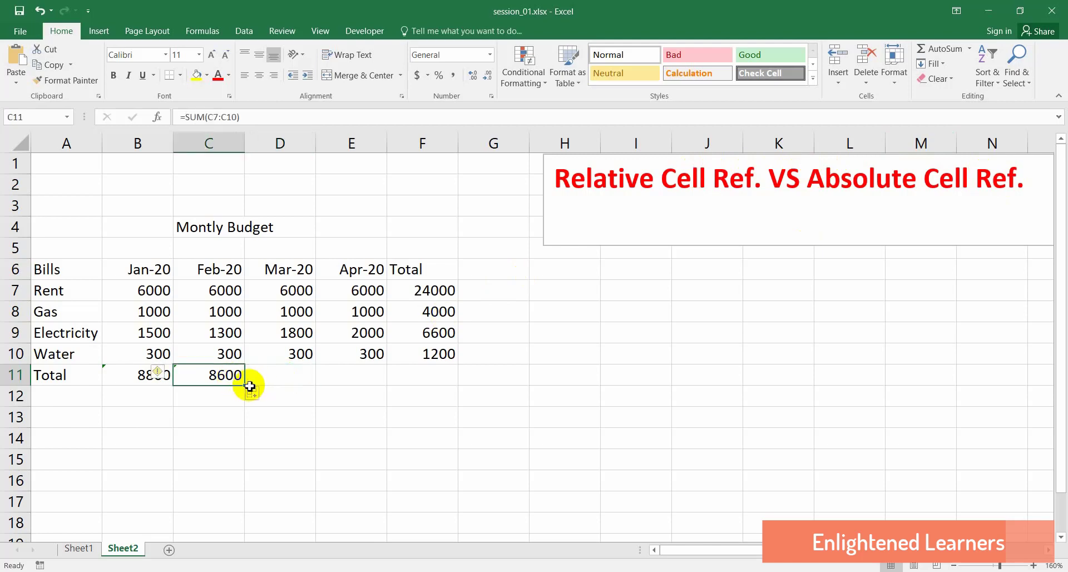
pyautogui.moveTo(245, 385); pyautogui.dragTo(457, 388)
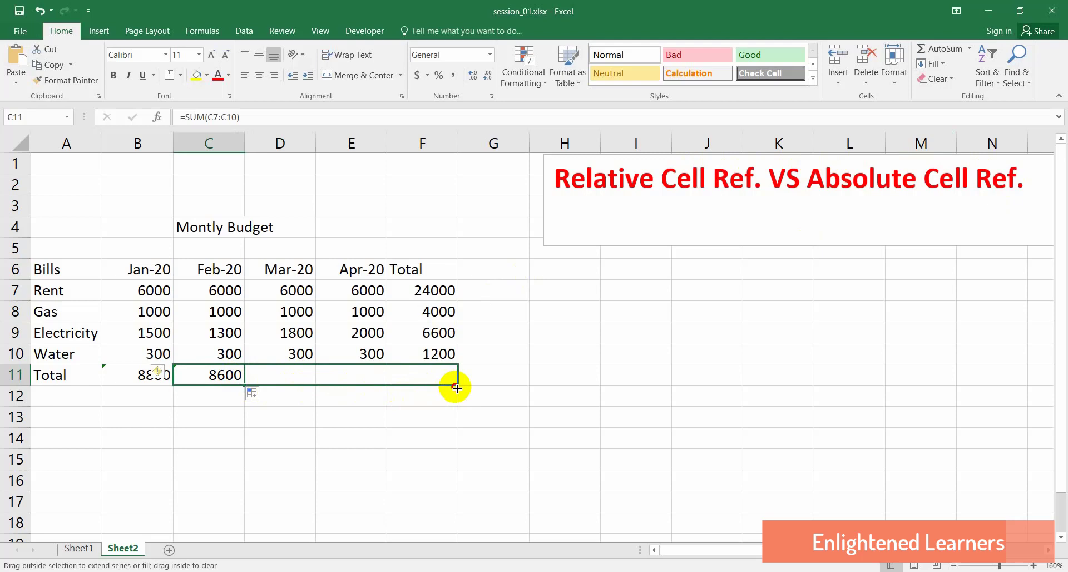
pyautogui.moveTo(457, 388); pyautogui.dragTo(456, 388)
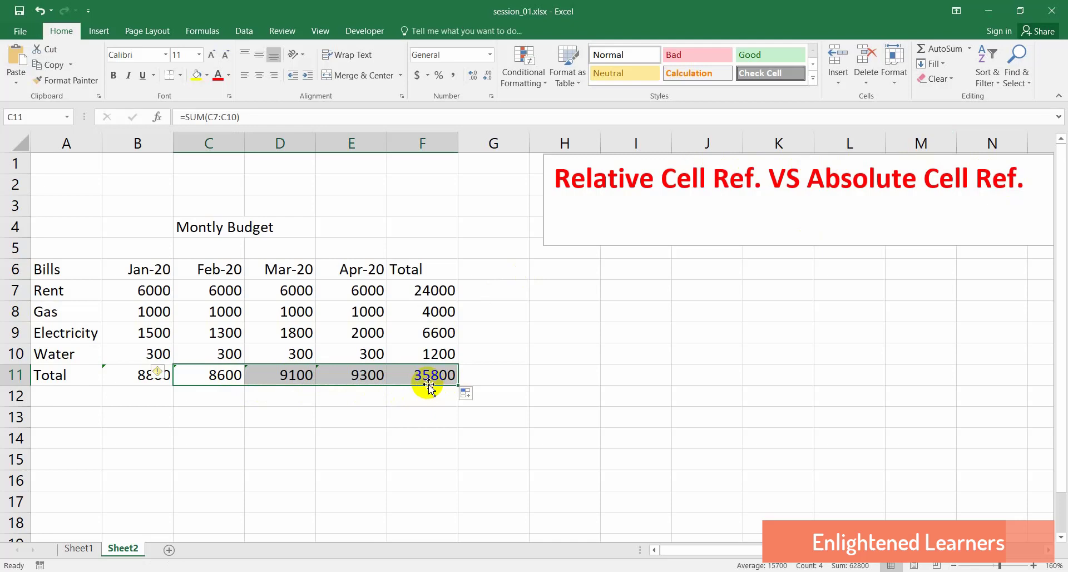
# Enter the column heading "Percentage" in cell G6 beside the Total heading.
pyautogui.click(481, 275)
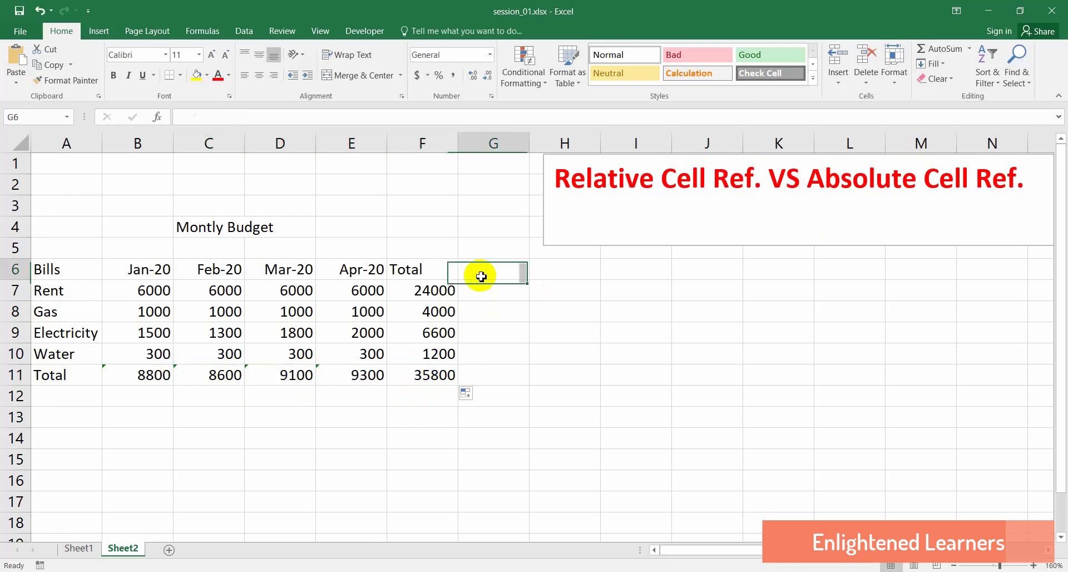
pyautogui.doubleClick(483, 277)
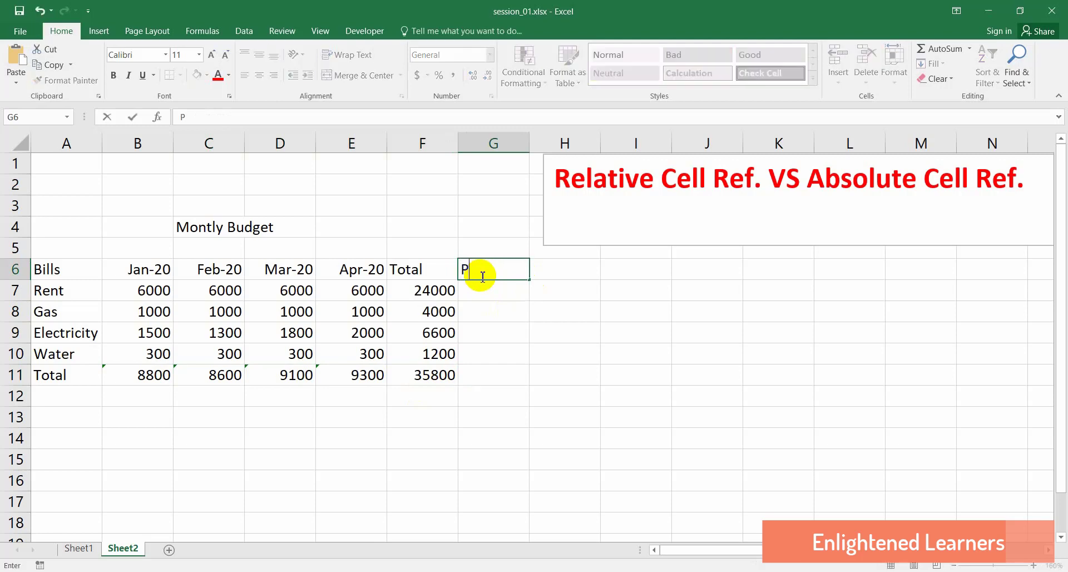
pyautogui.write('Percentage')
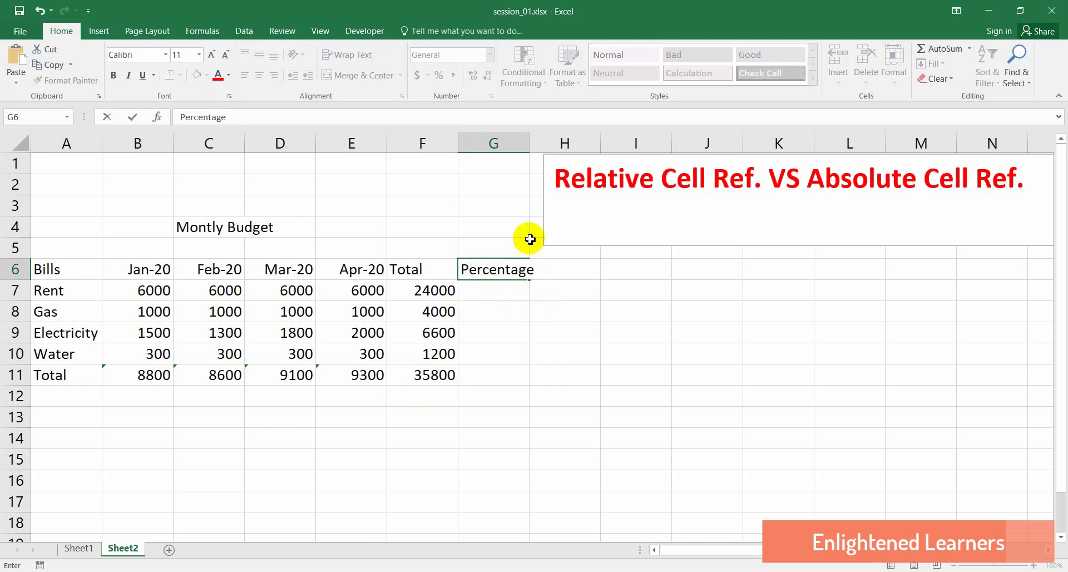
pyautogui.click(504, 291)
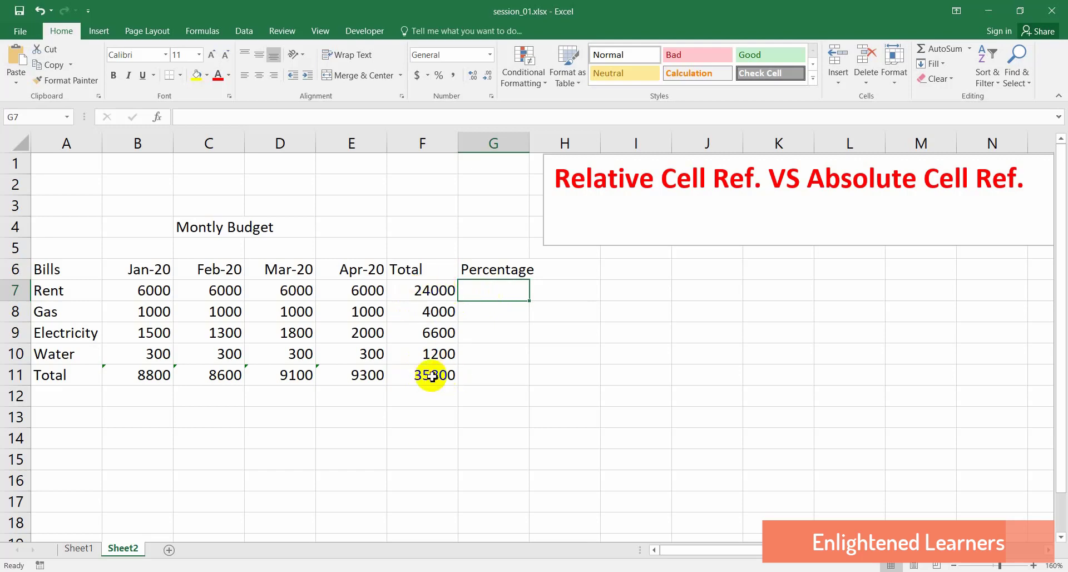
# Enter the formula =F7/F11 in G7 to calculate Rent's share of the overall total.
pyautogui.doubleClick(492, 290)
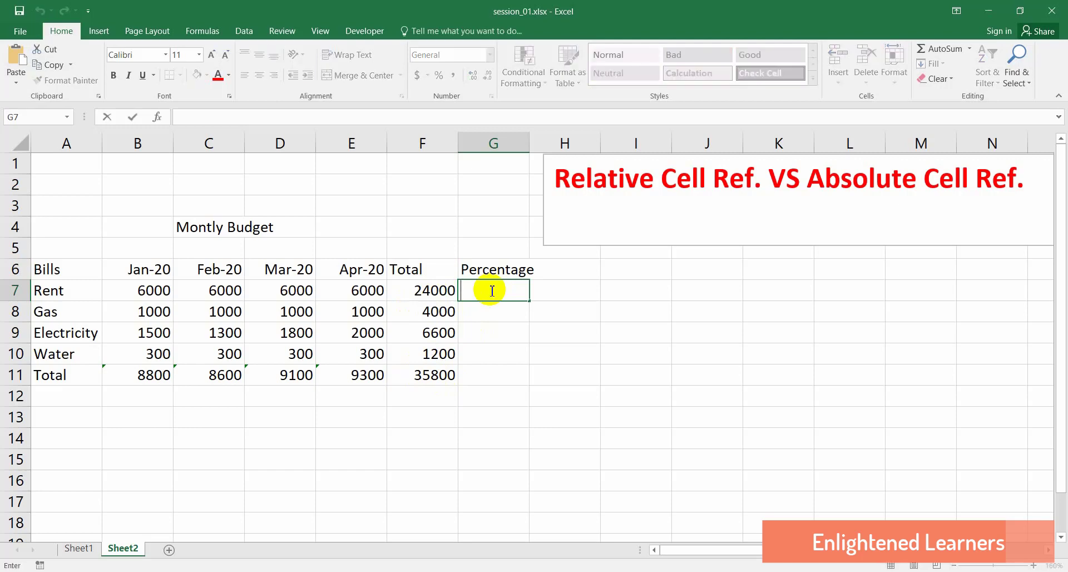
pyautogui.write('=')
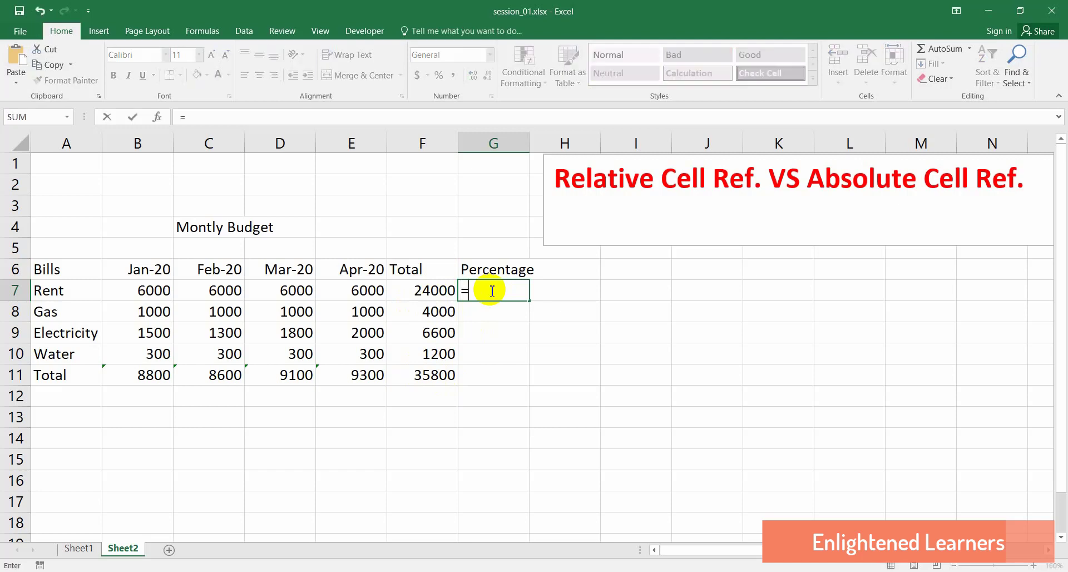
pyautogui.click(438, 294)
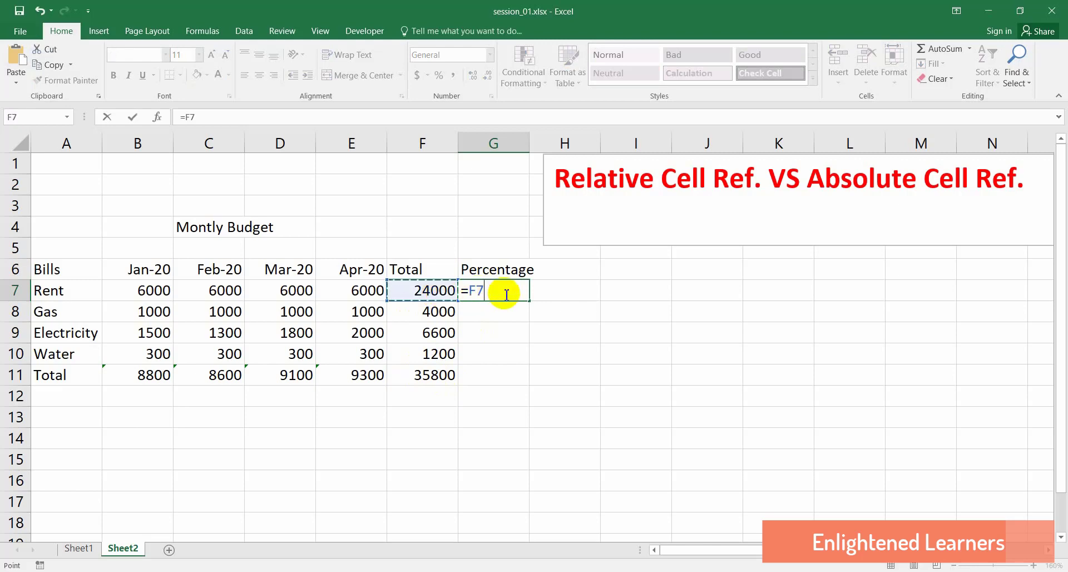
pyautogui.write('/')
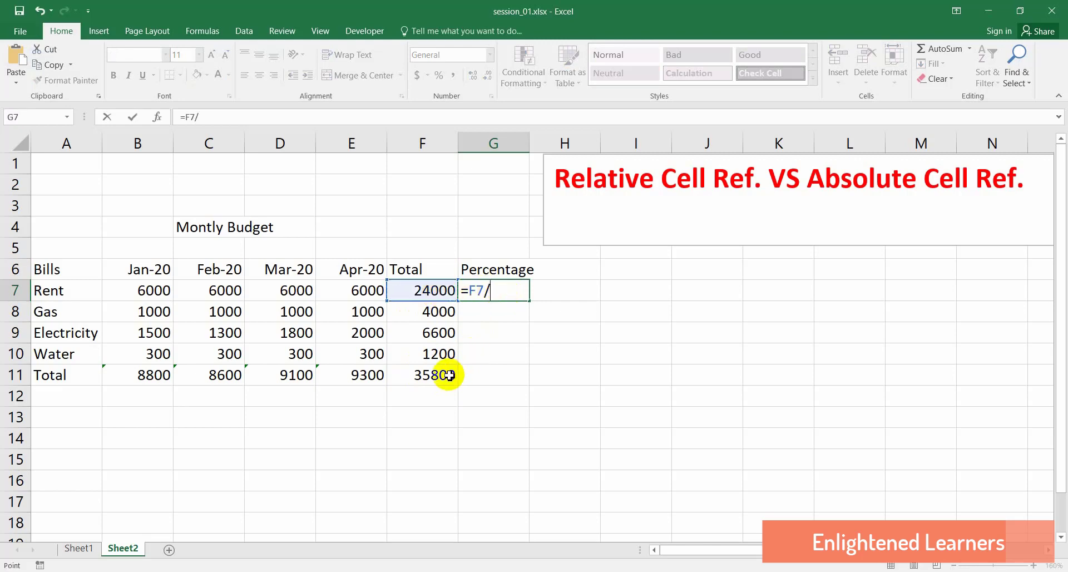
pyautogui.click(449, 375)
pyautogui.press('Return')
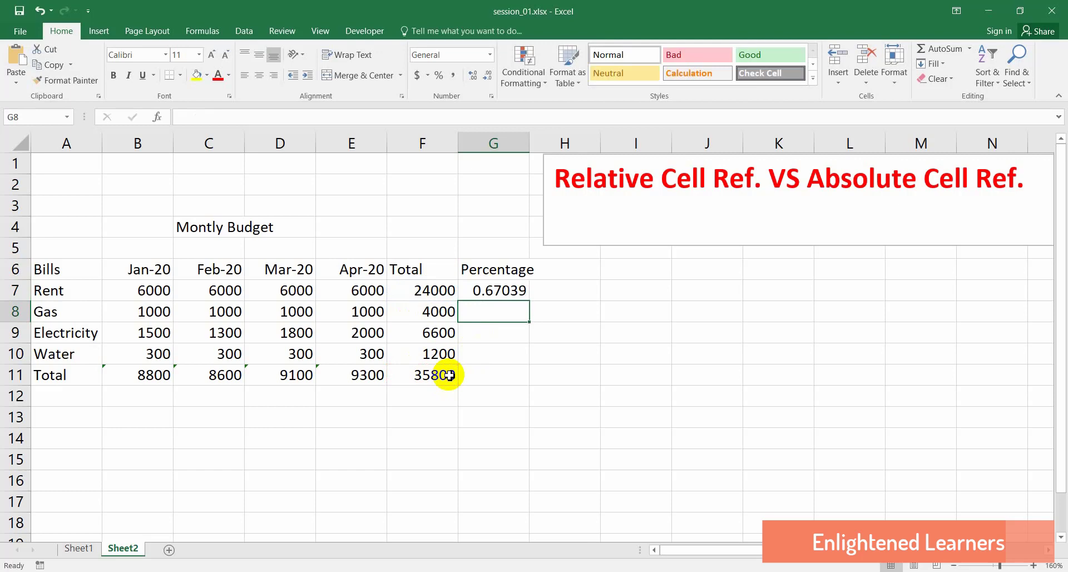
# Fill the relative-reference percentage formula from G7 down through G10.
pyautogui.click(510, 294)
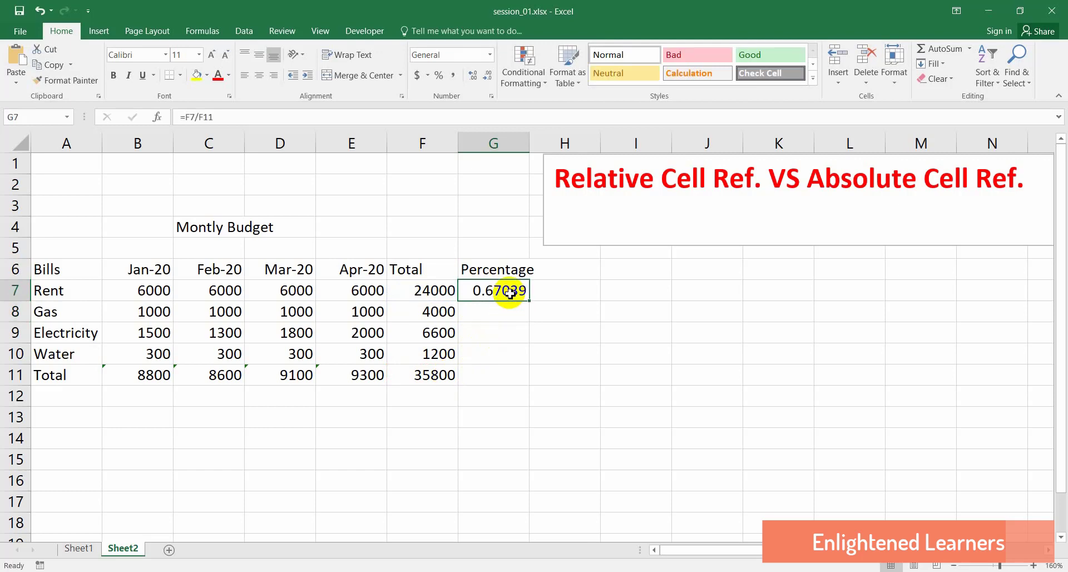
pyautogui.moveTo(531, 301); pyautogui.dragTo(530, 367)
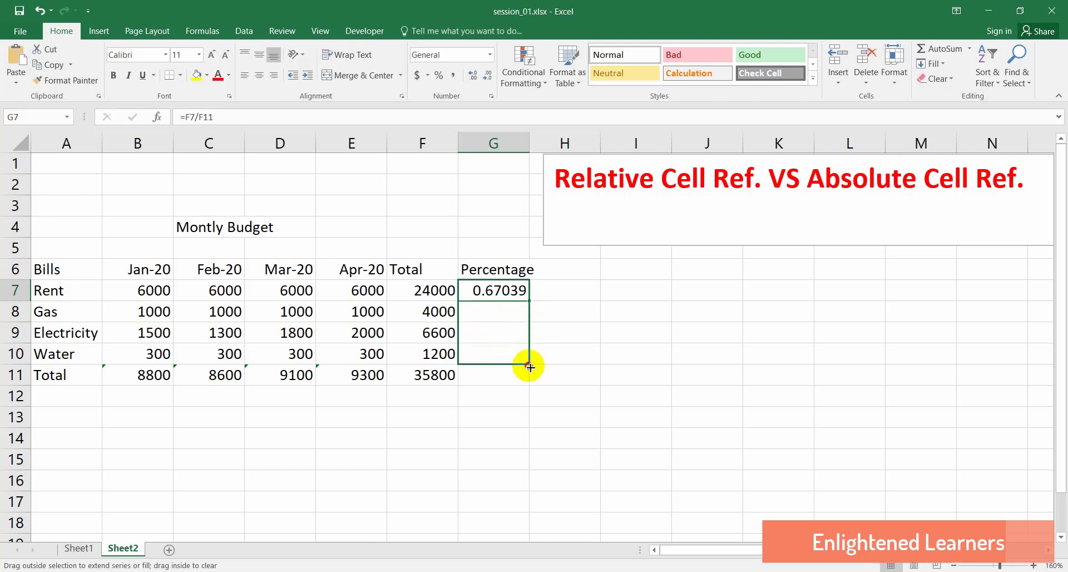
pyautogui.moveTo(530, 367); pyautogui.dragTo(531, 368)
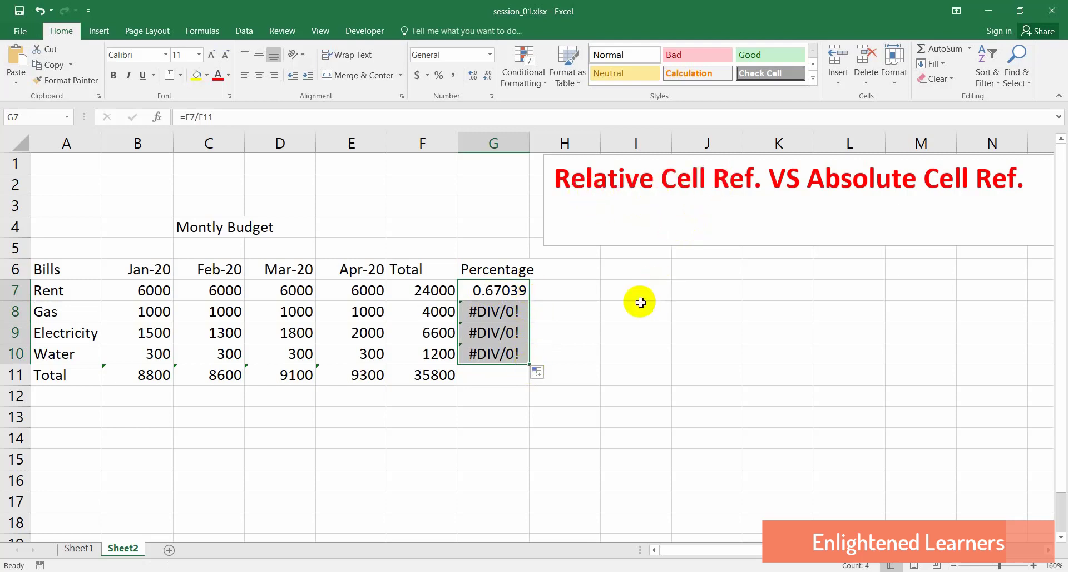
# Examine the formulas in G7, G8, G9 and the grand total cell F11 to see how the divisor reference shifts.
pyautogui.click(596, 305)
pyautogui.click(496, 294)
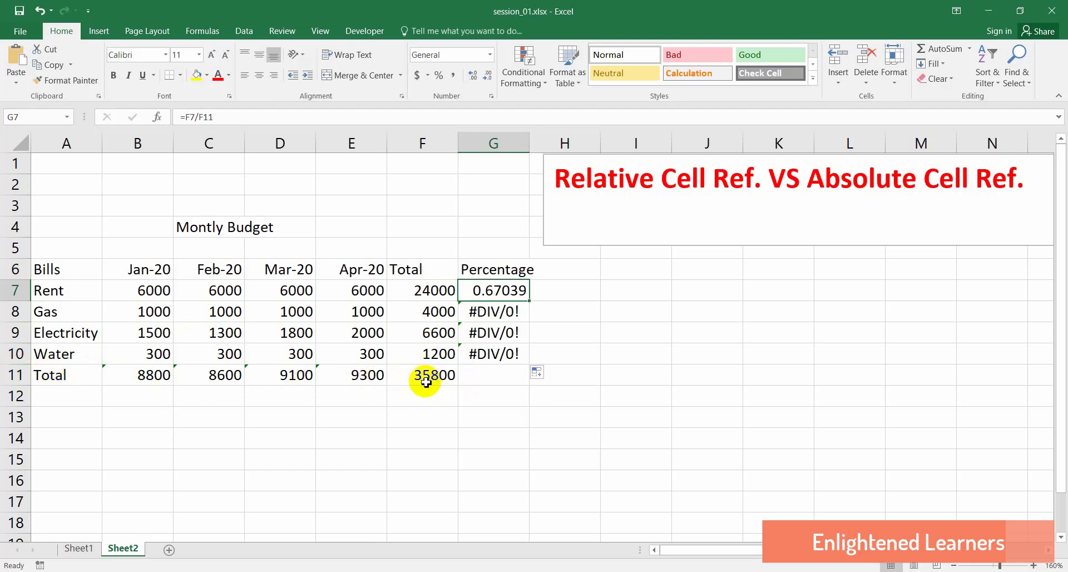
pyautogui.click(495, 313)
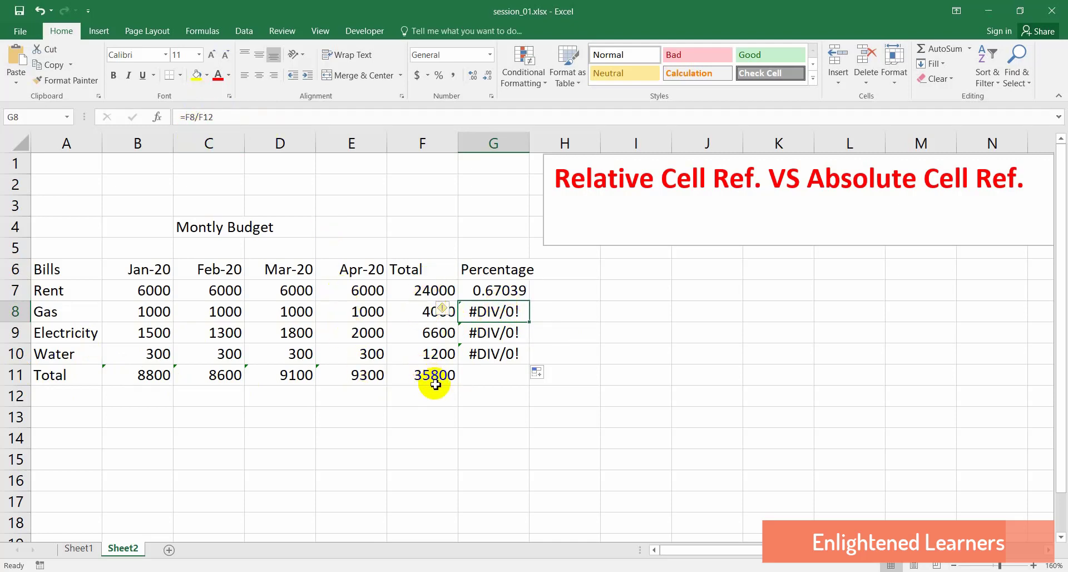
pyautogui.click(489, 335)
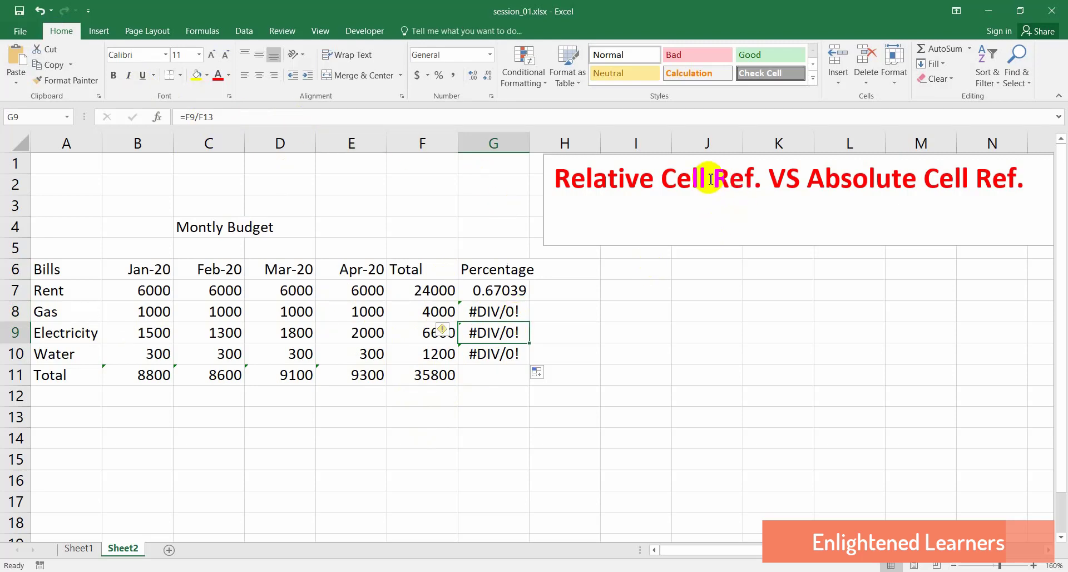
pyautogui.click(513, 291)
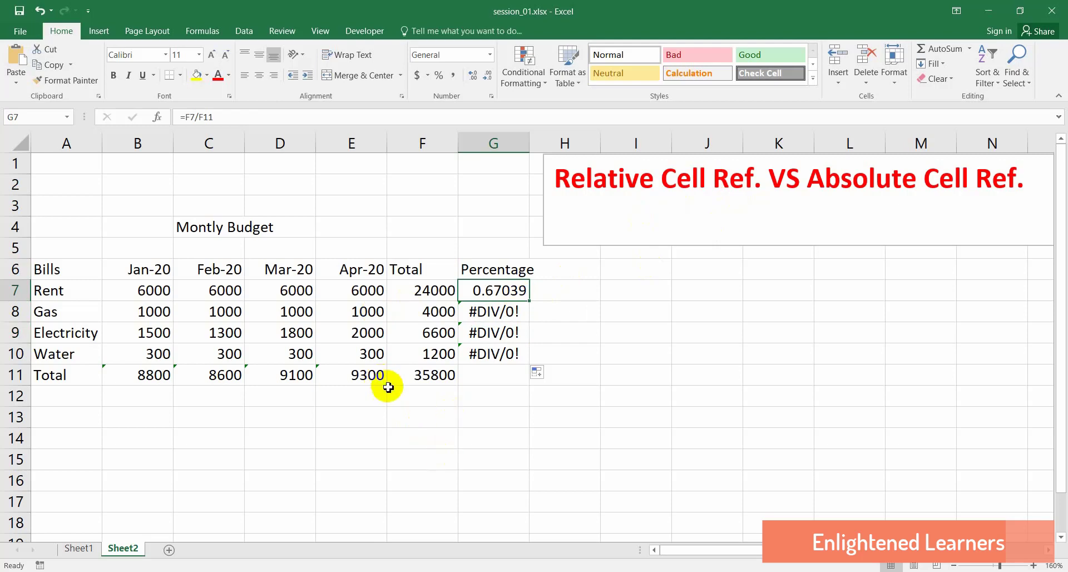
pyautogui.click(440, 376)
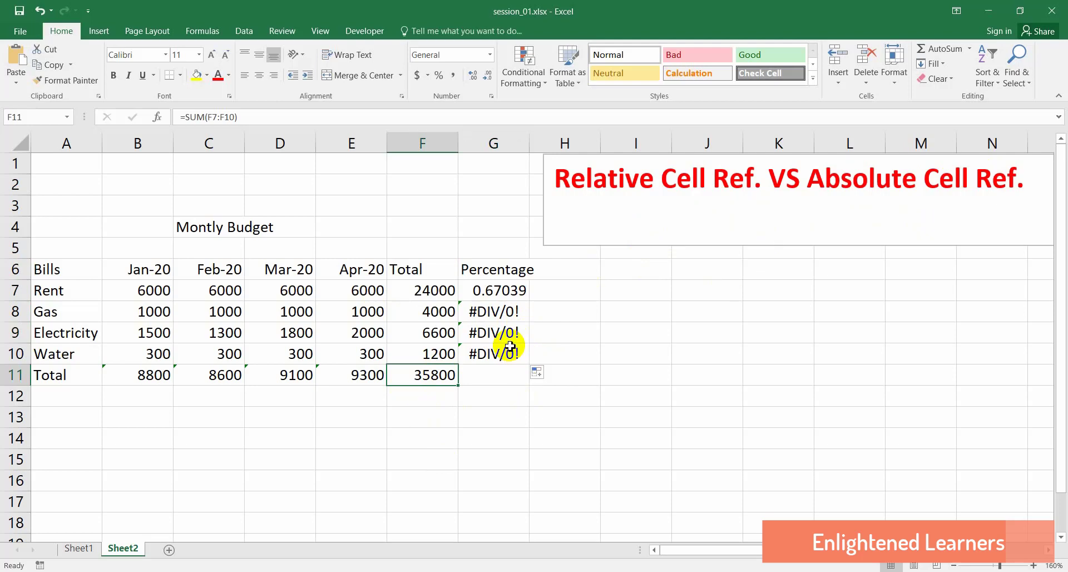
# Make the divisor in Rent's percentage formula absolute, so that G7 contains =F7/$F$11.
pyautogui.click(503, 295)
pyautogui.doubleClick(503, 295)
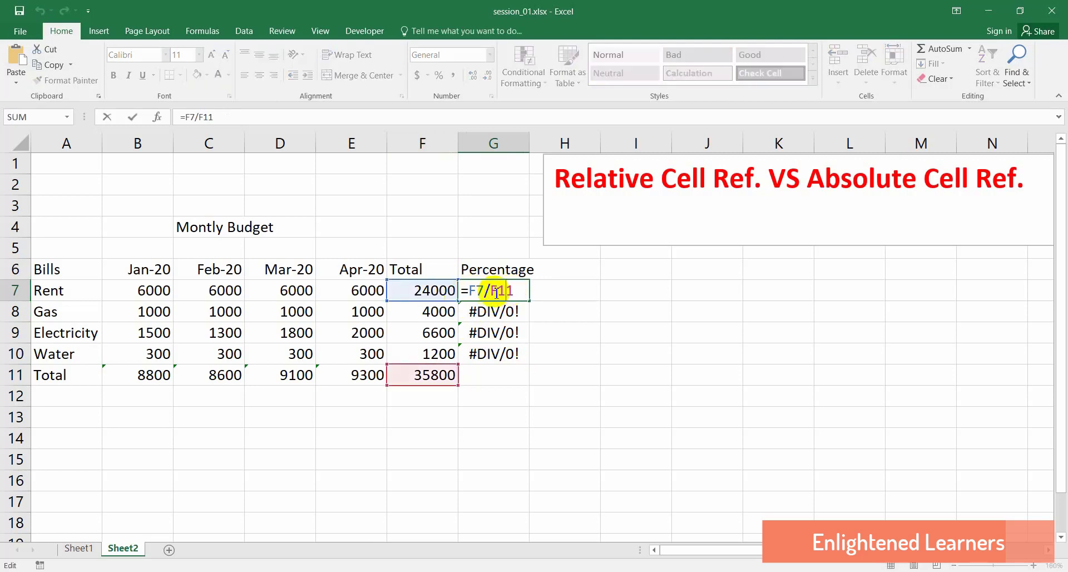
pyautogui.click(491, 290)
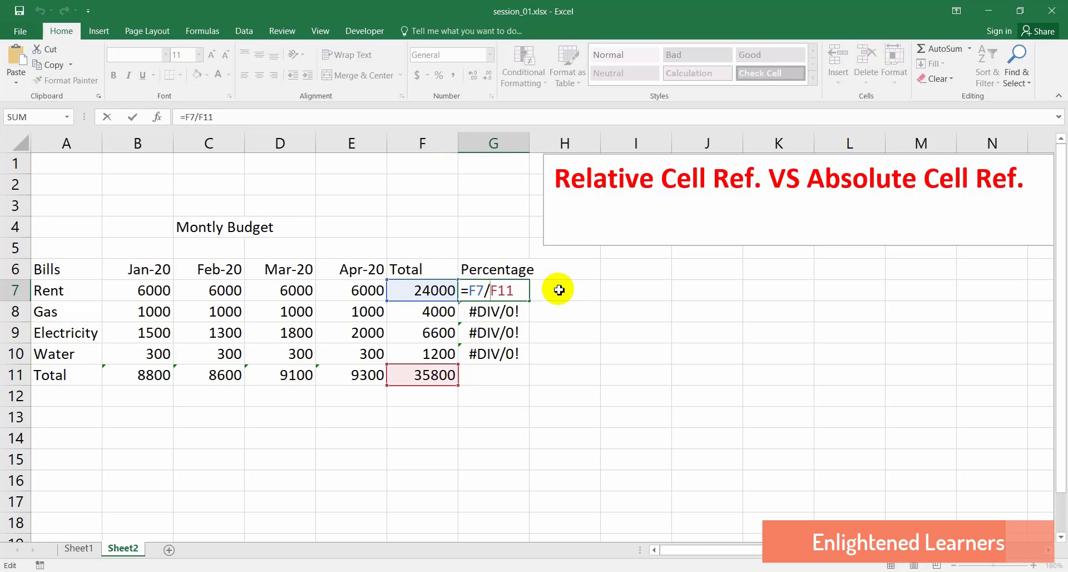
pyautogui.write('$F$')
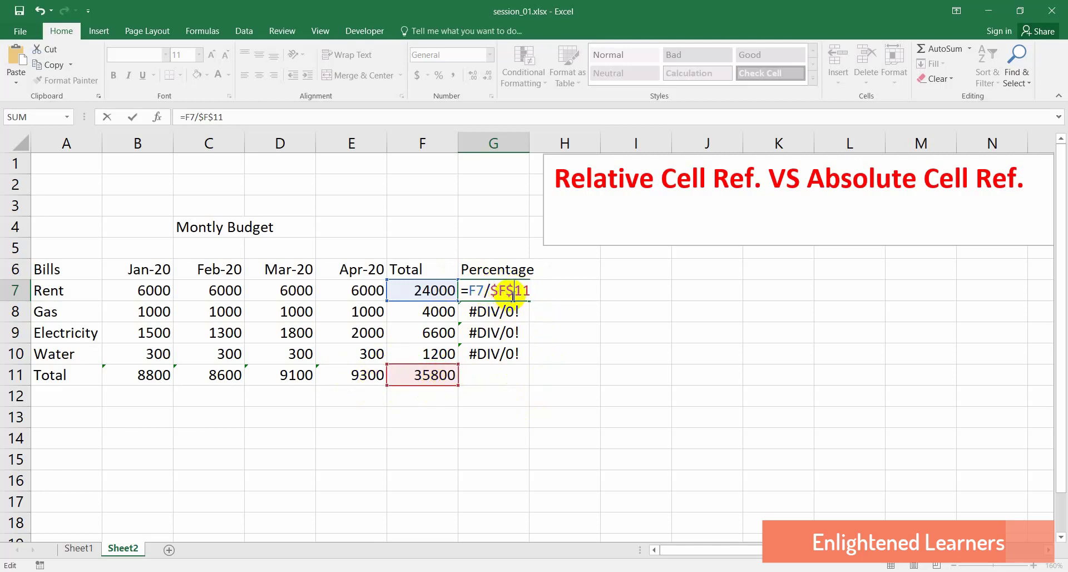
pyautogui.press('Return')
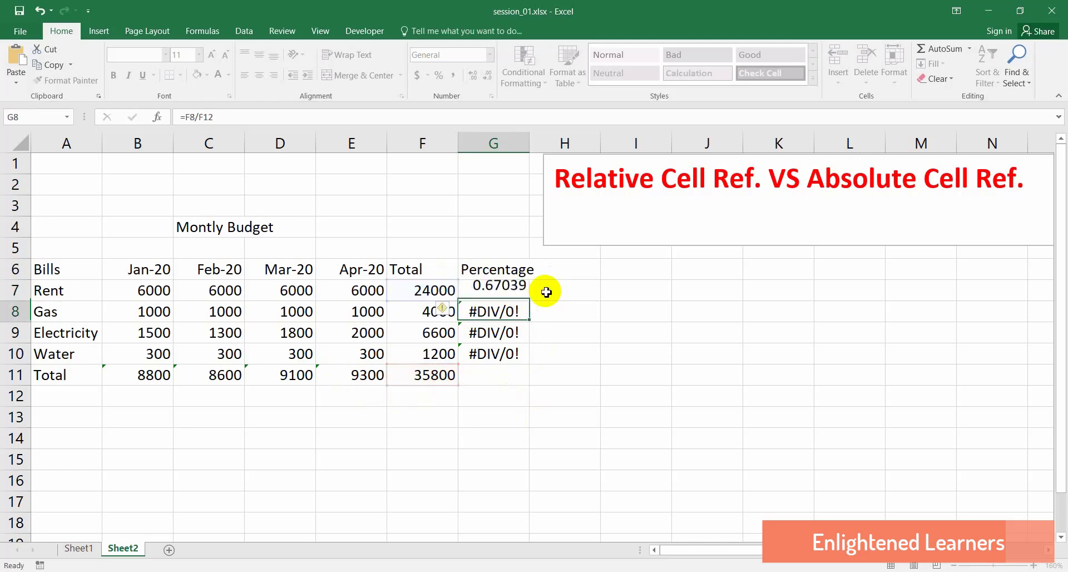
# Fill the absolute-reference formula from G7 down through G10 and check the copied formulas in G8 and G9.
pyautogui.click(503, 295)
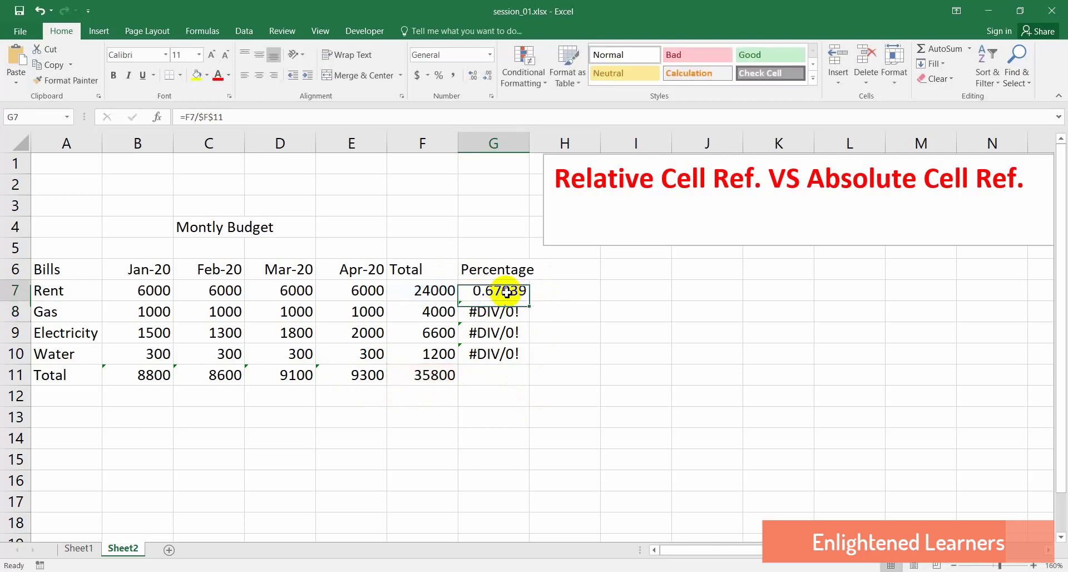
pyautogui.moveTo(532, 301); pyautogui.dragTo(527, 372)
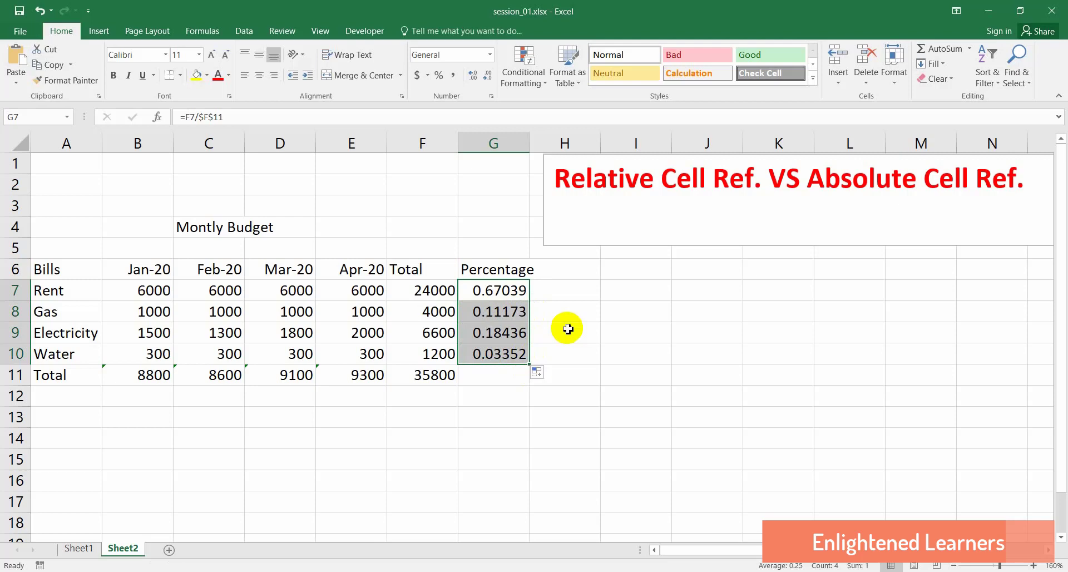
pyautogui.click(520, 316)
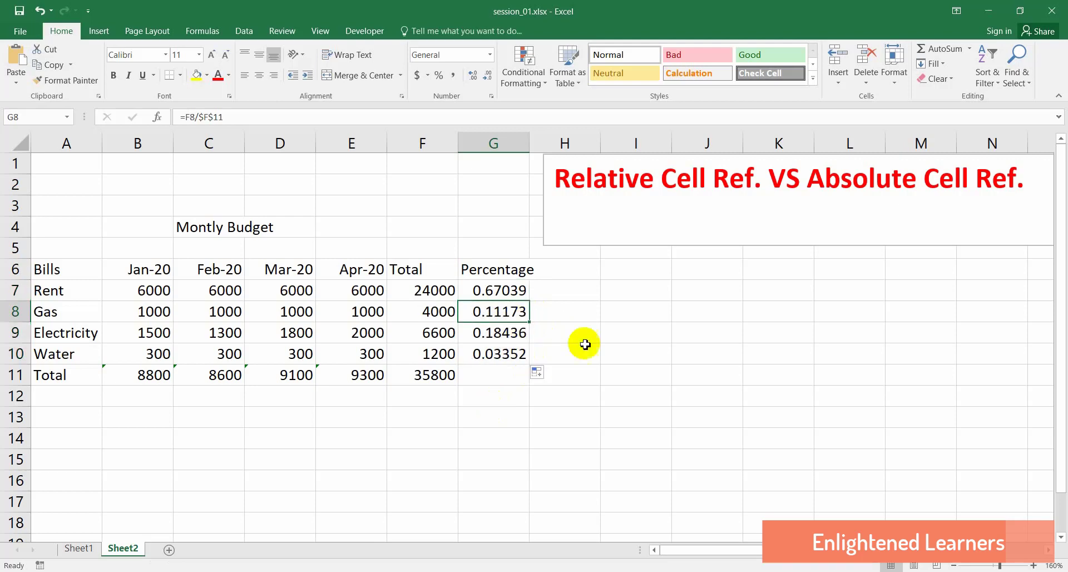
pyautogui.doubleClick(506, 336)
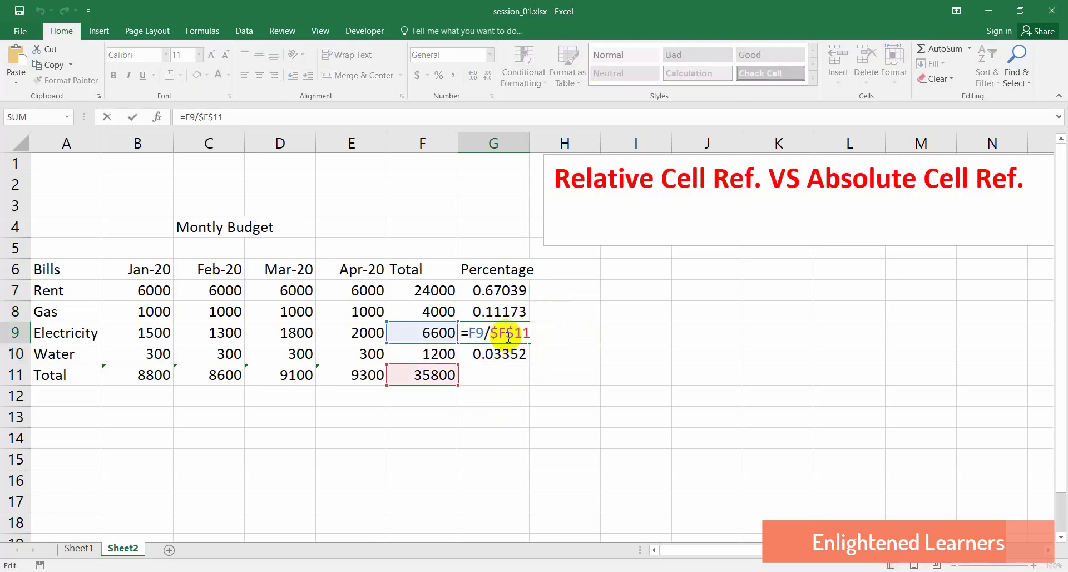